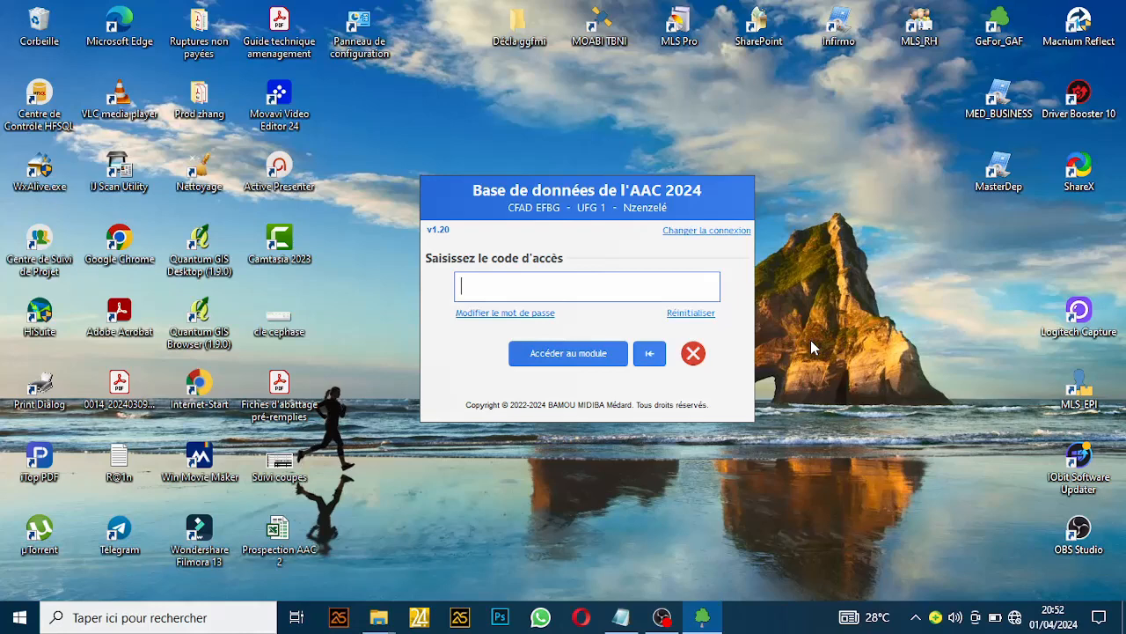
- Enter the access code to log in to the AAC 2024 database
{"action": "type", "text": "•••••"}
{"action": "key", "text": "Return"}
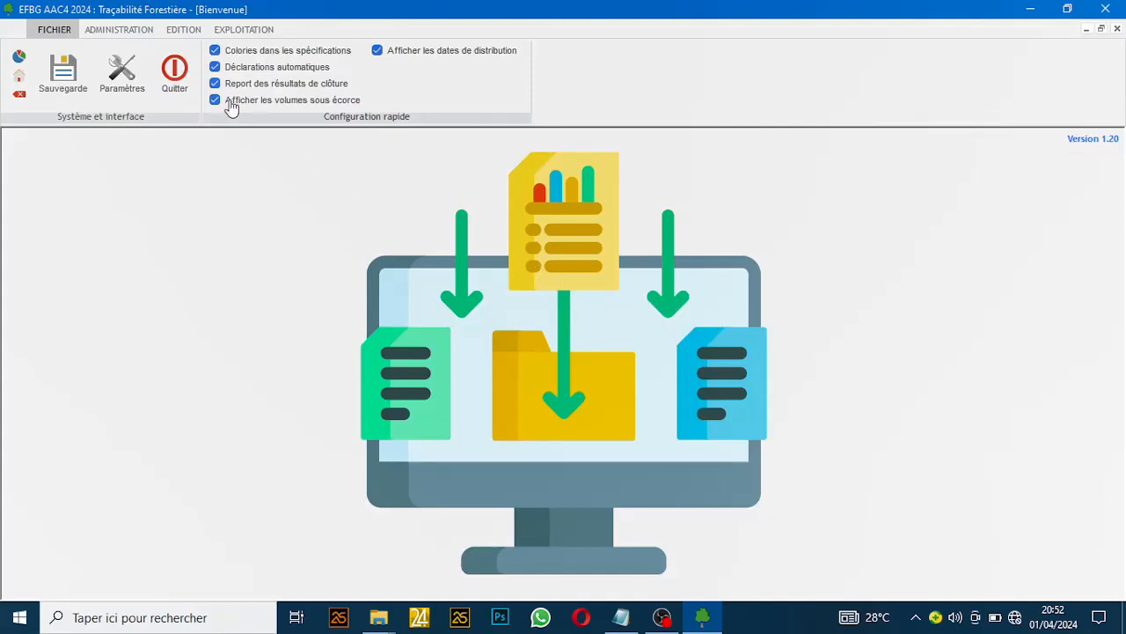
- Open the Production billes register, maximize its window and set the month filter to Mars for 2024
{"action": "left_click", "coordinate": [238, 34]}
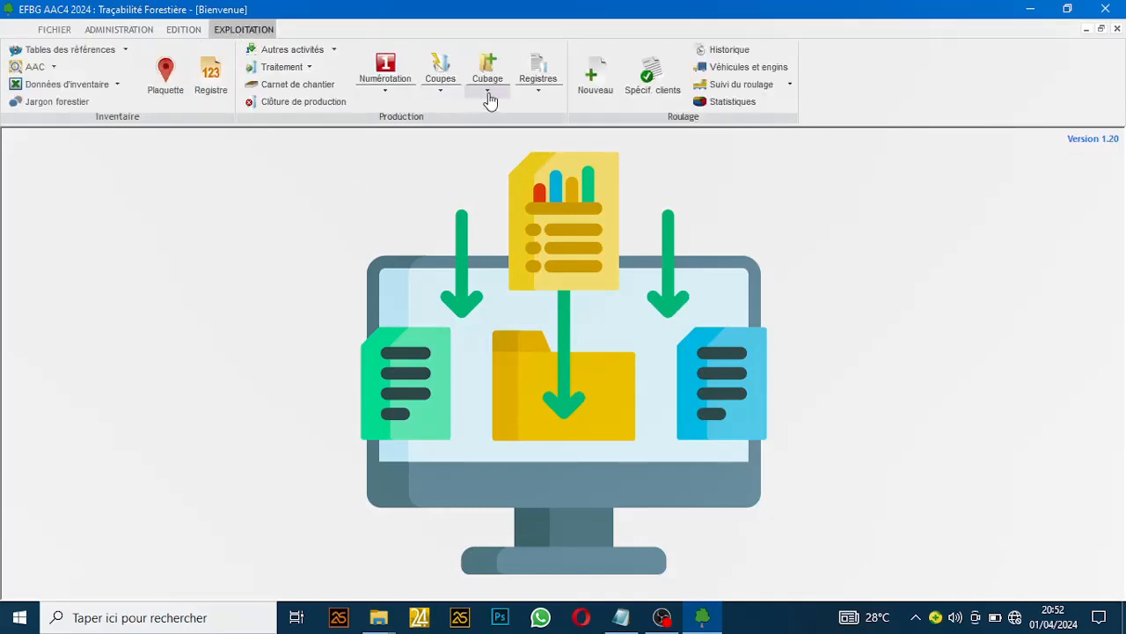
{"action": "left_click", "coordinate": [536, 91]}
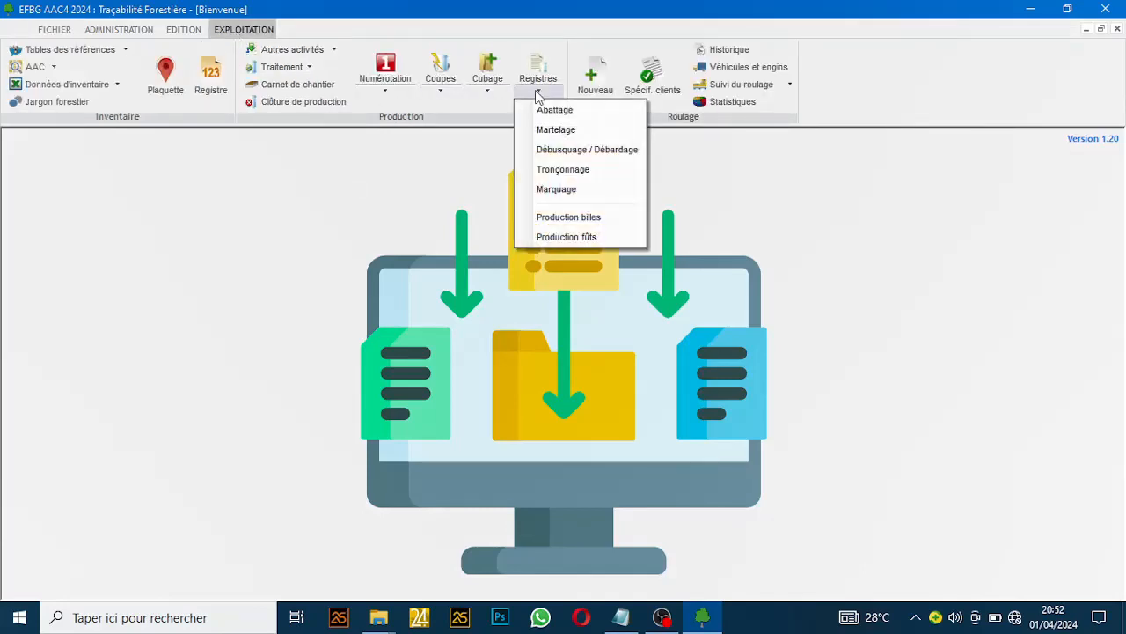
{"action": "left_click", "coordinate": [584, 218]}
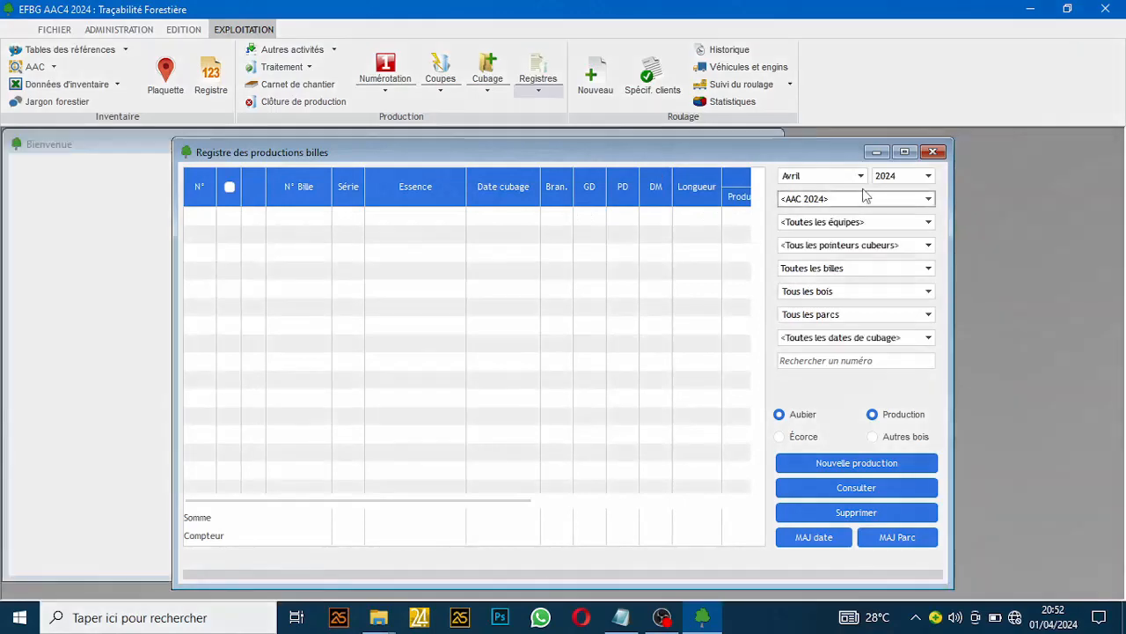
{"action": "left_click", "coordinate": [905, 151]}
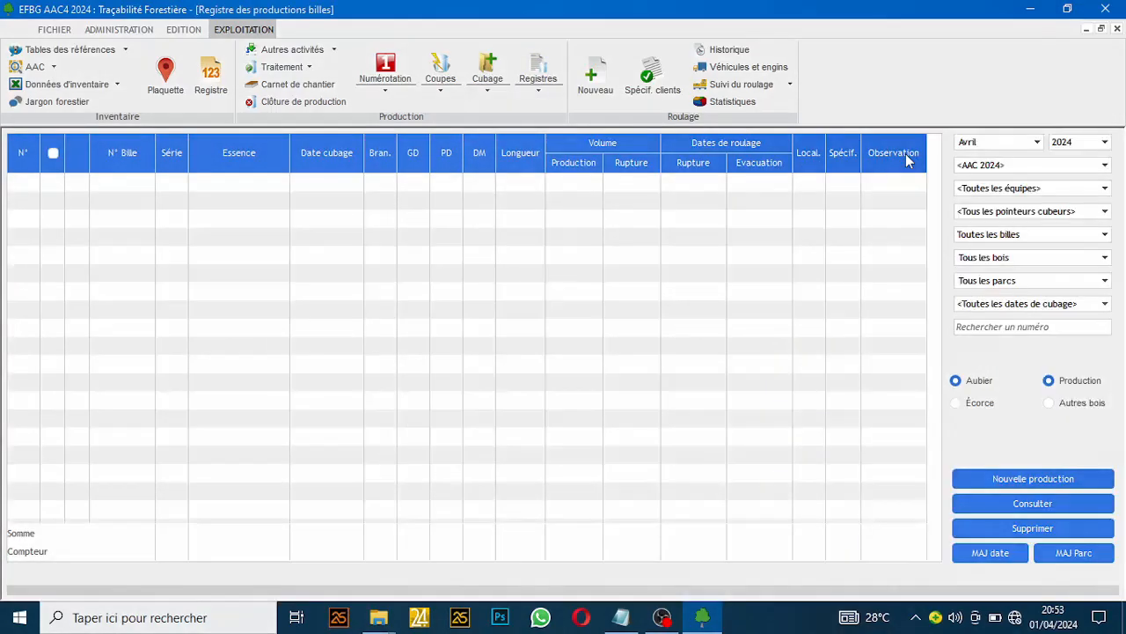
{"action": "left_click", "coordinate": [1007, 143]}
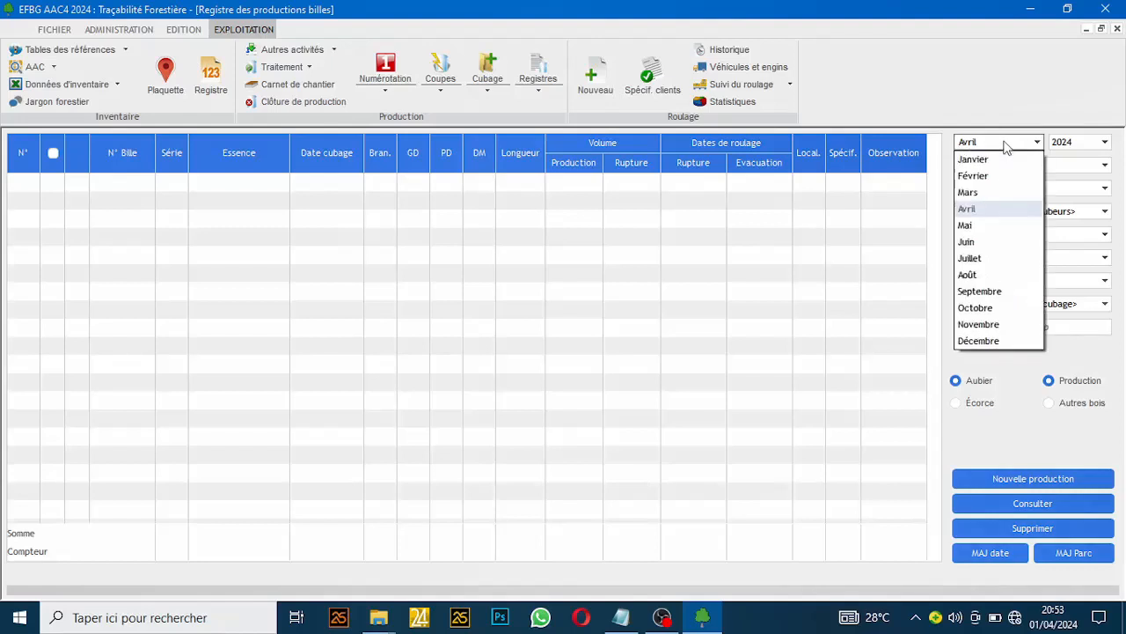
{"action": "left_click", "coordinate": [968, 191]}
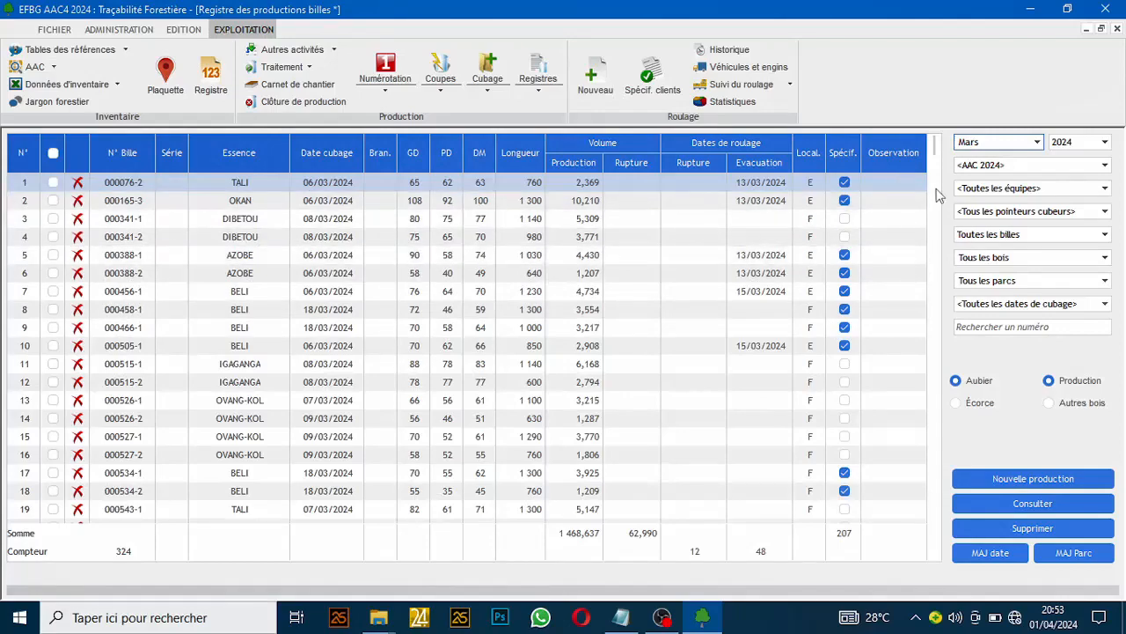
- Look through the March log records, including the OKOUME rows with rupture and evacuation dates
{"action": "mouse_move", "coordinate": [935, 146]}
{"action": "left_mouse_down"}
{"action": "mouse_move", "coordinate": [938, 307]}
{"action": "mouse_move", "coordinate": [938, 160]}
{"action": "left_mouse_up"}
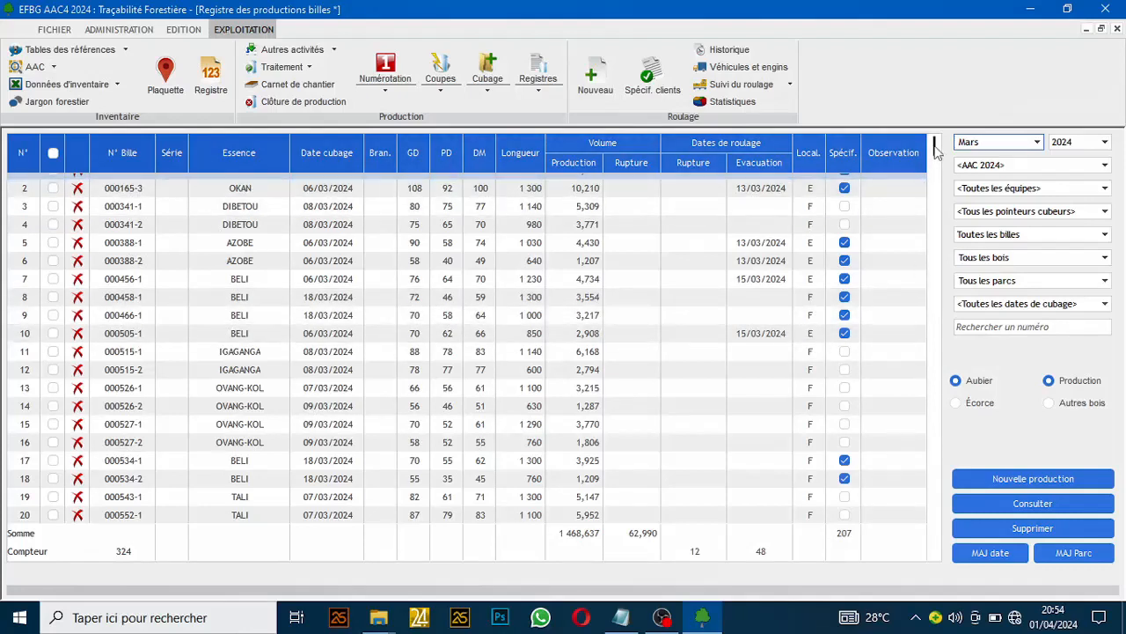
{"action": "left_click_drag", "start_coordinate": [935, 151], "coordinate": [940, 216]}
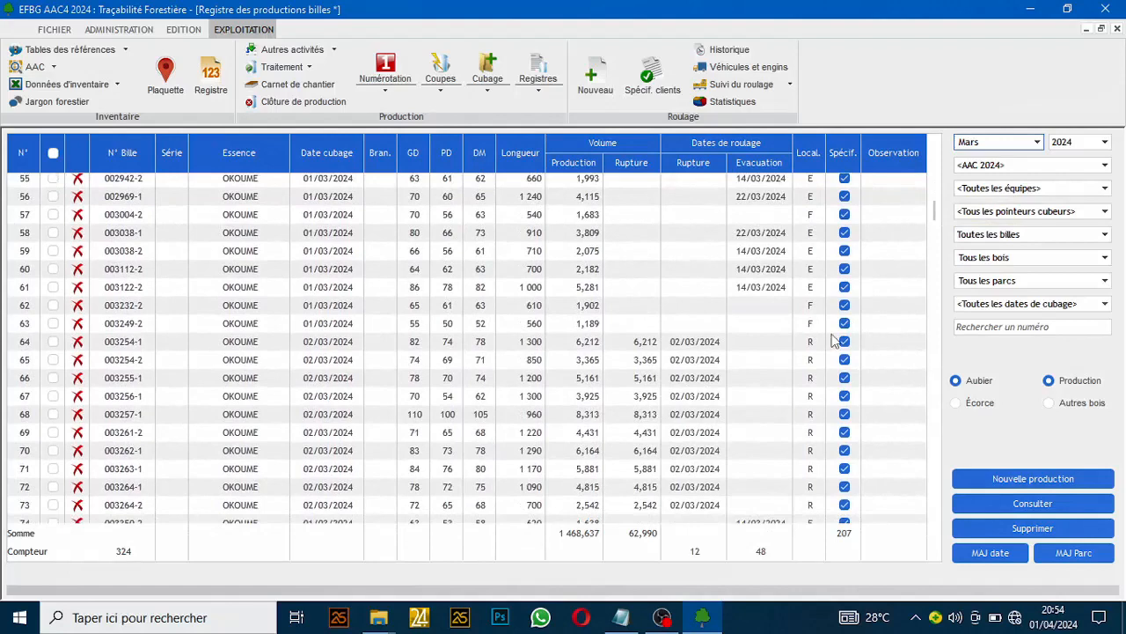
{"action": "left_click", "coordinate": [810, 405]}
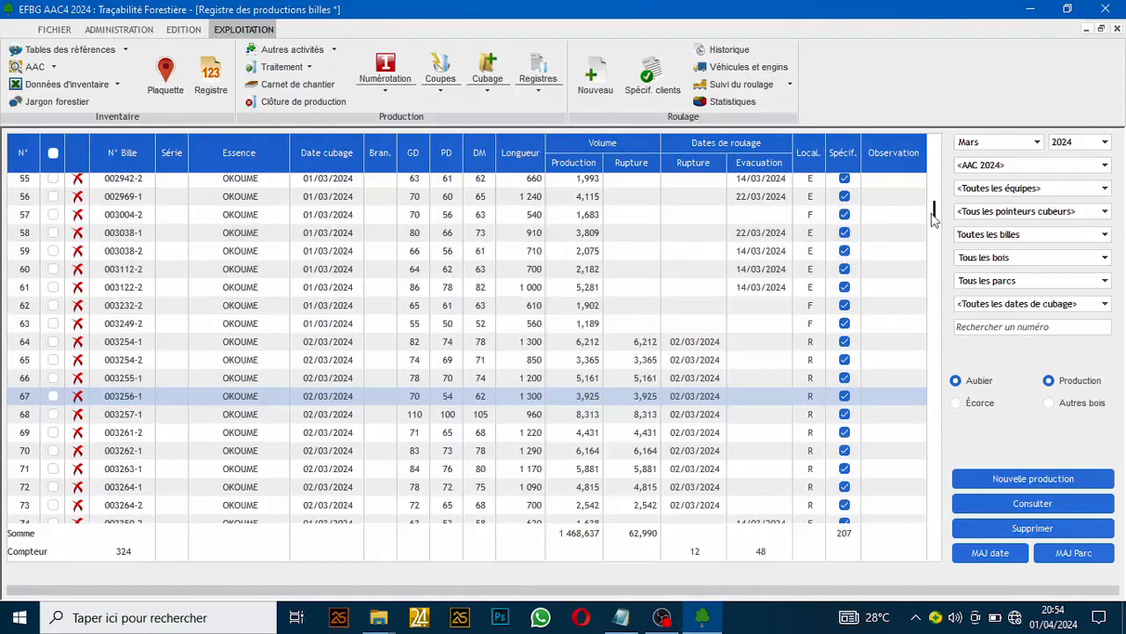
{"action": "left_click_drag", "start_coordinate": [935, 218], "coordinate": [936, 146]}
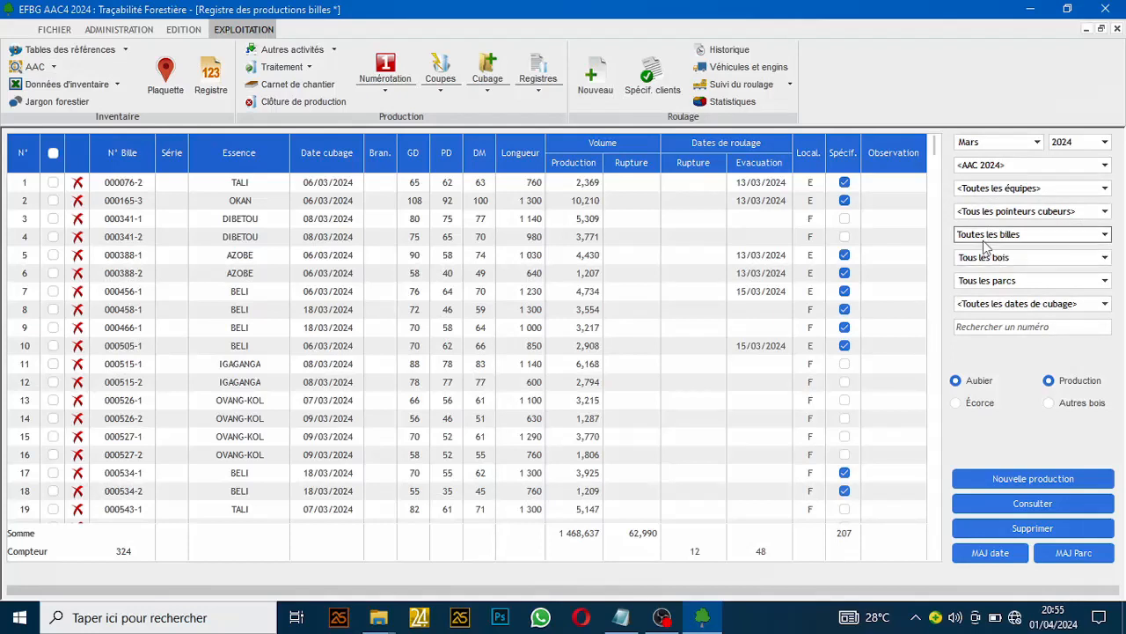
- Review the register's filter choices for operator, team and pointeur cubeur while keeping all of them included
{"action": "left_click", "coordinate": [985, 166]}
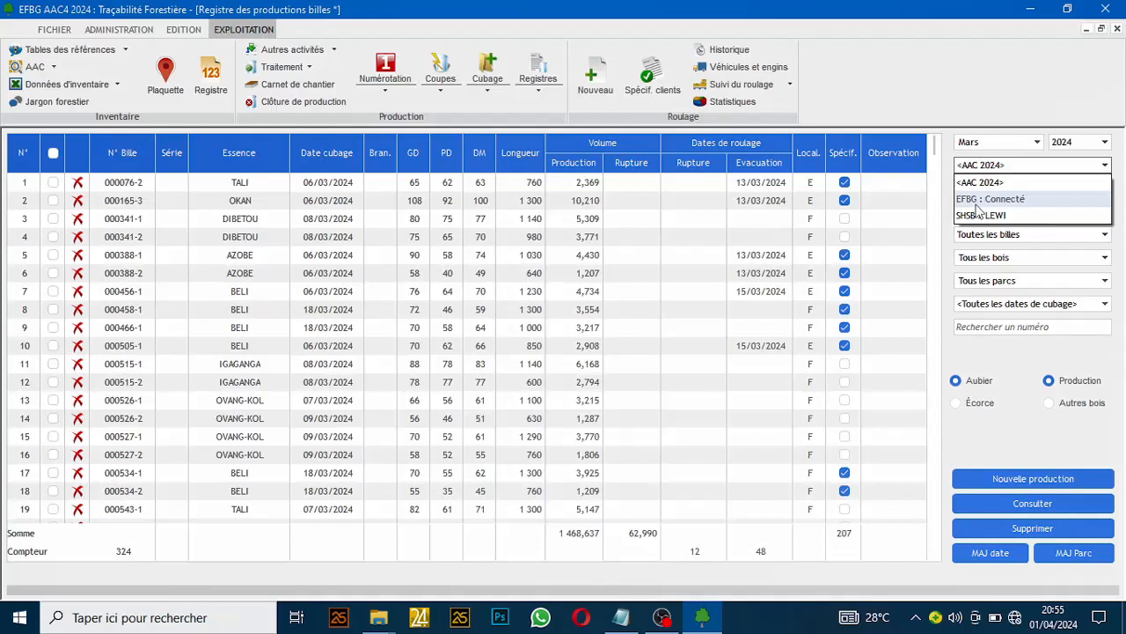
{"action": "left_click", "coordinate": [997, 244]}
{"action": "left_click", "coordinate": [977, 190]}
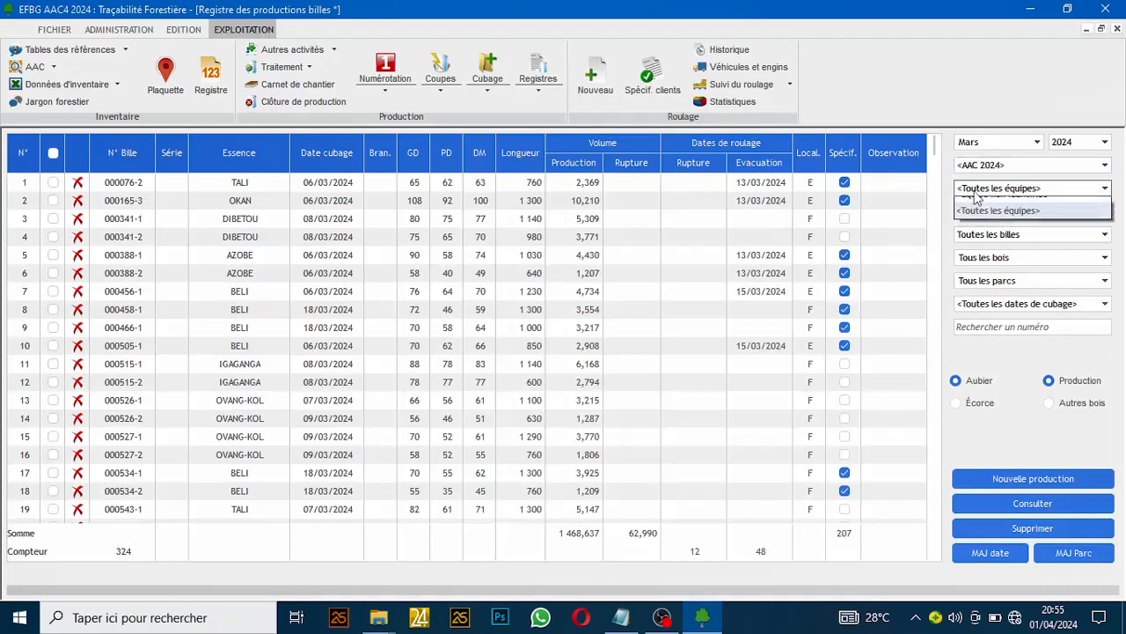
{"action": "left_click", "coordinate": [975, 194]}
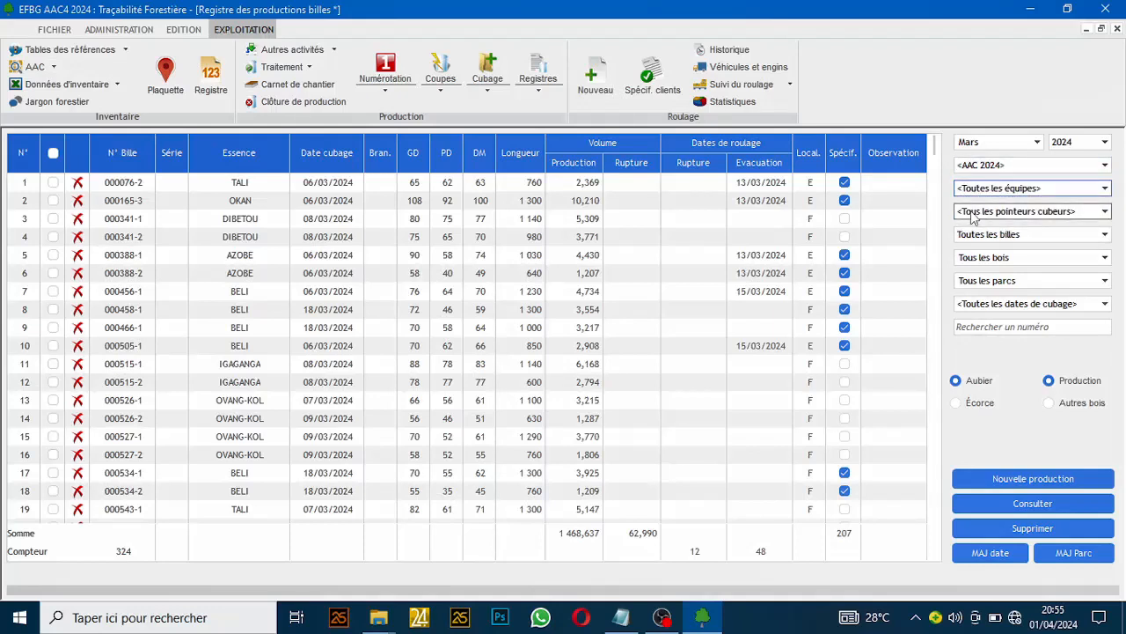
{"action": "left_click", "coordinate": [972, 214]}
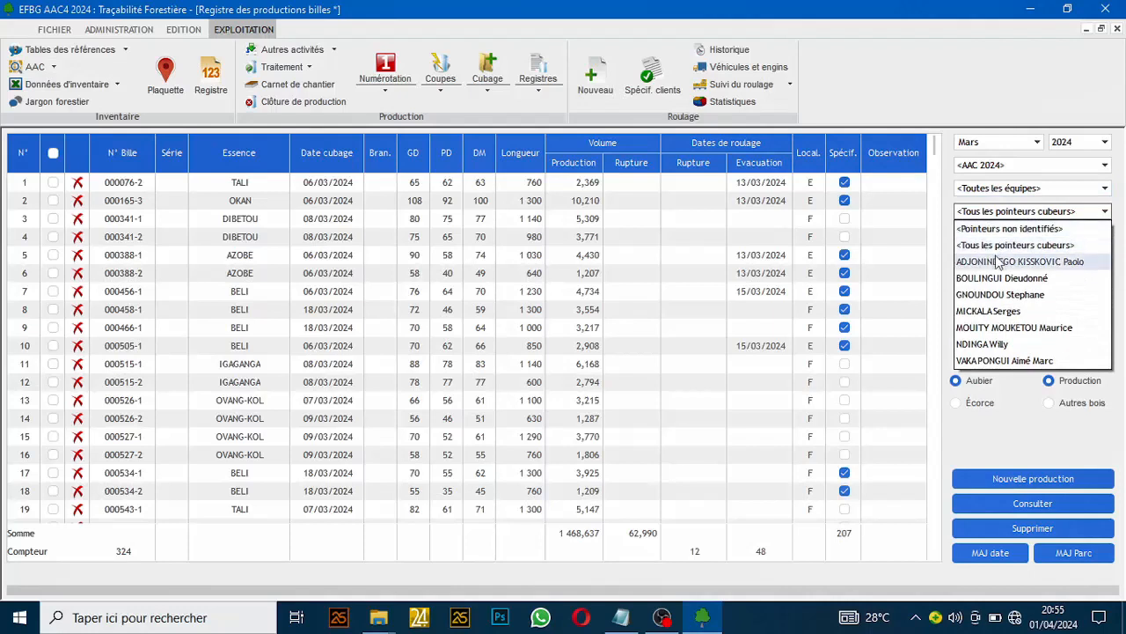
{"action": "left_click", "coordinate": [976, 215]}
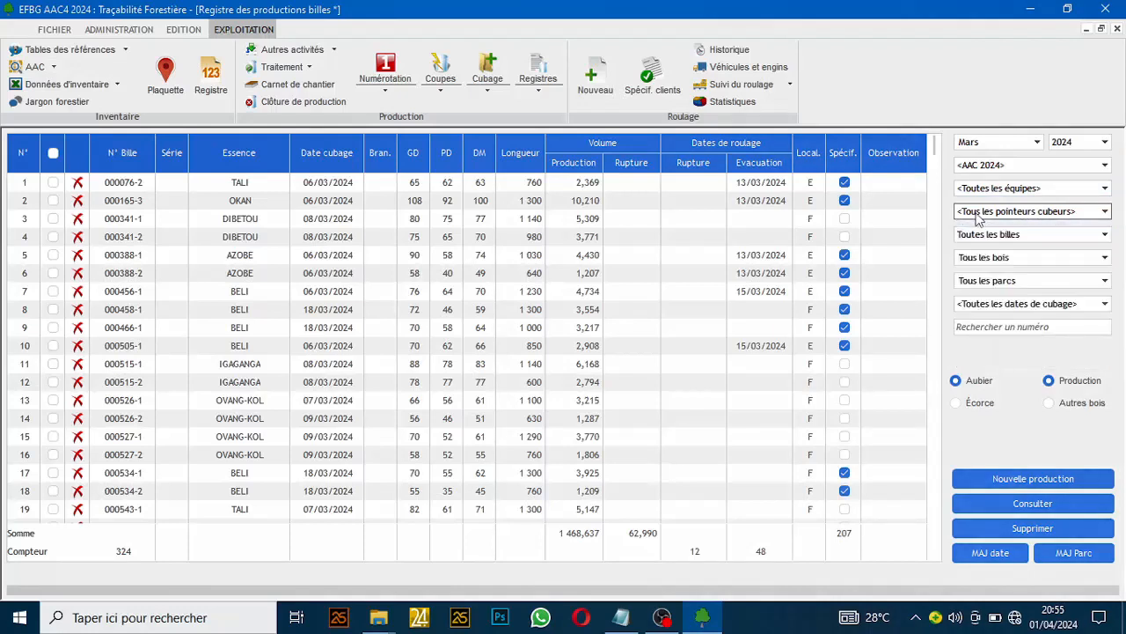
- Review the filter choices for billes, wood type, parcs and cubage date, leaving each set to show everything
{"action": "left_click", "coordinate": [977, 238]}
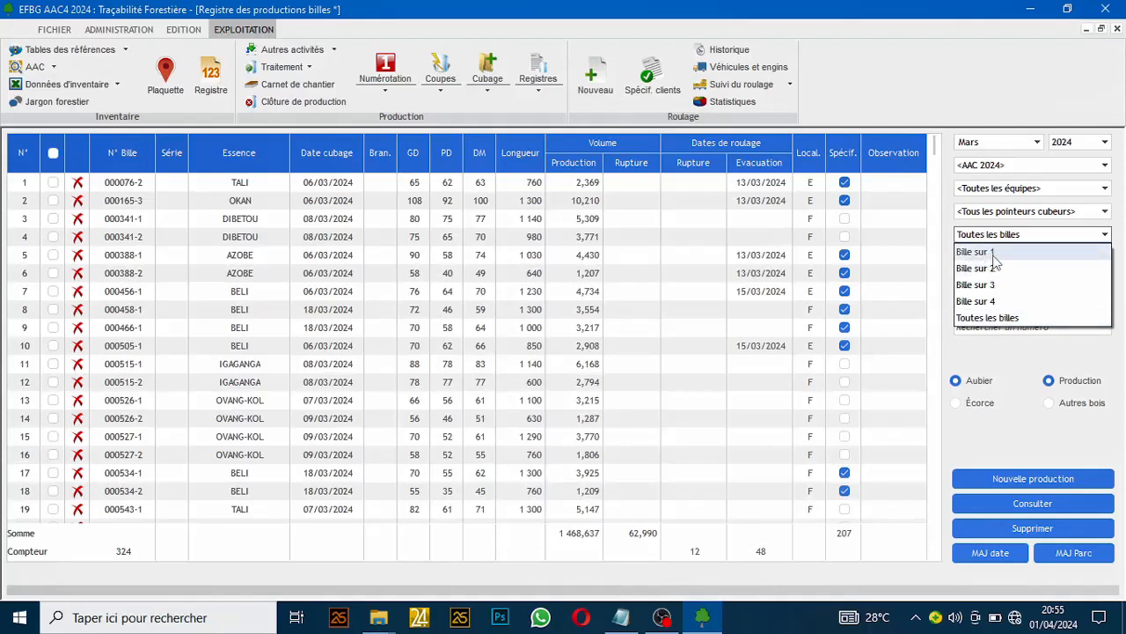
{"action": "left_click", "coordinate": [989, 318]}
{"action": "left_click", "coordinate": [981, 266]}
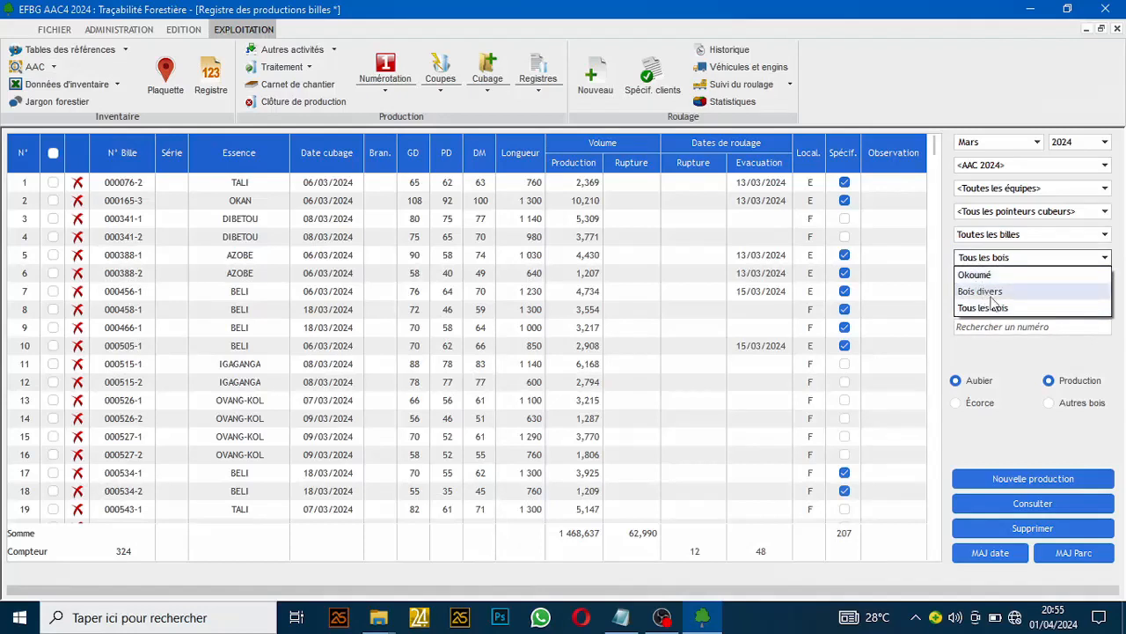
{"action": "left_click", "coordinate": [999, 348]}
{"action": "left_click", "coordinate": [977, 282]}
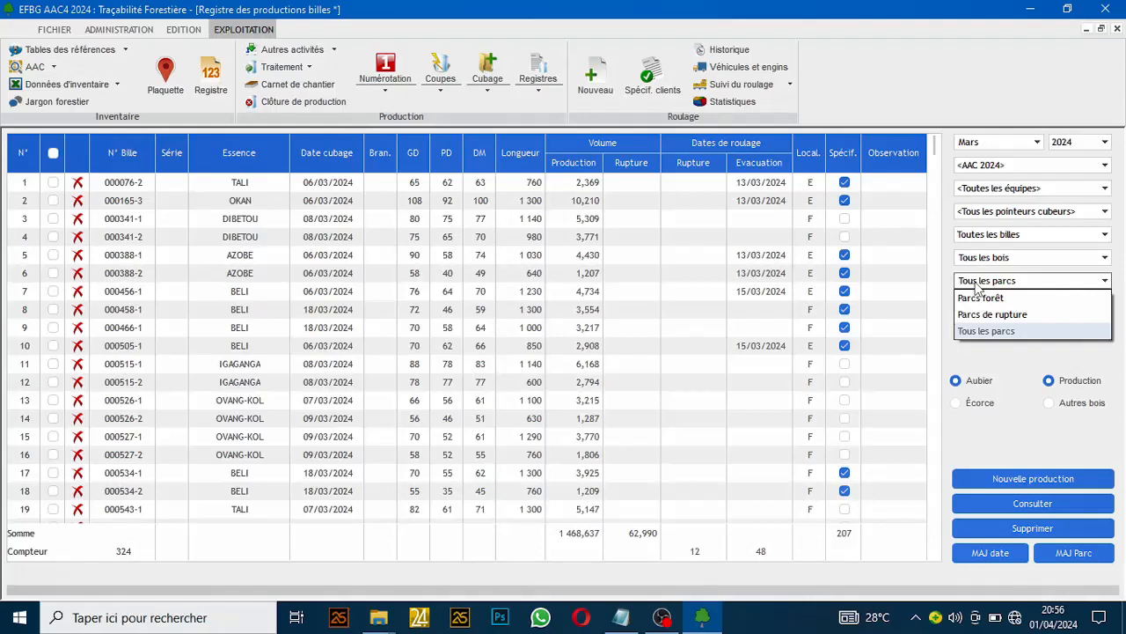
{"action": "left_click", "coordinate": [1009, 353]}
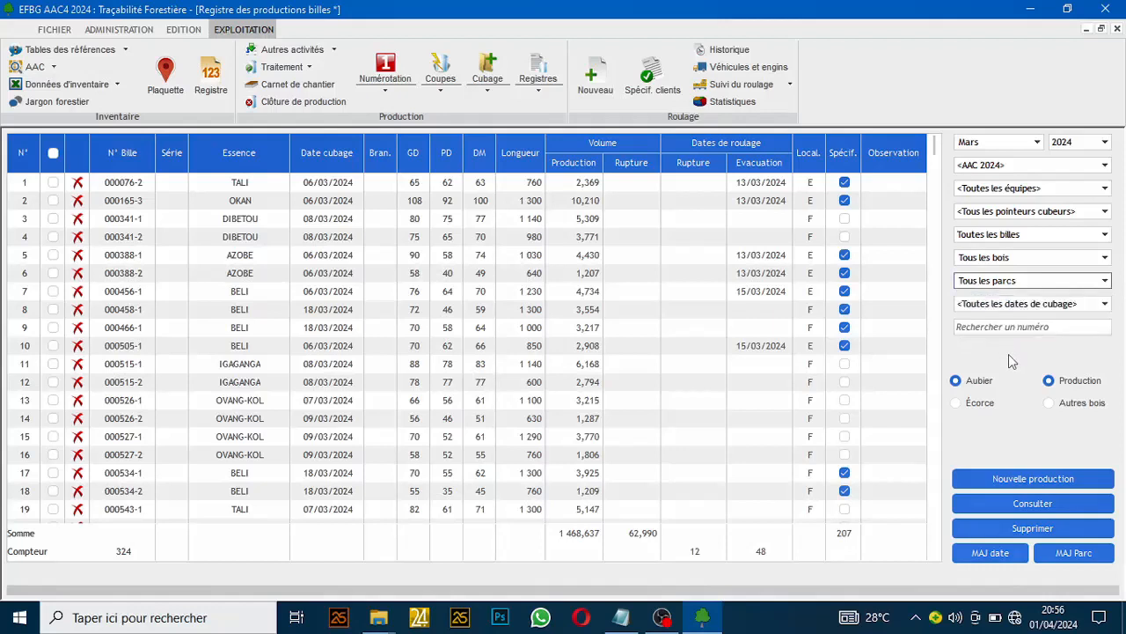
{"action": "left_click", "coordinate": [991, 306]}
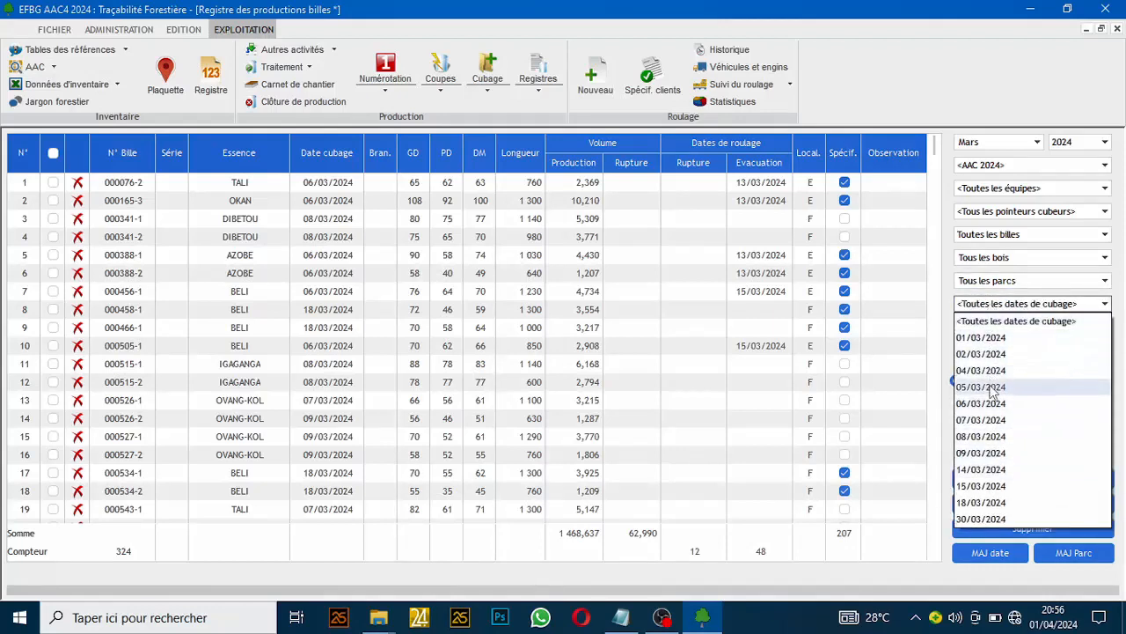
{"action": "left_click", "coordinate": [947, 341]}
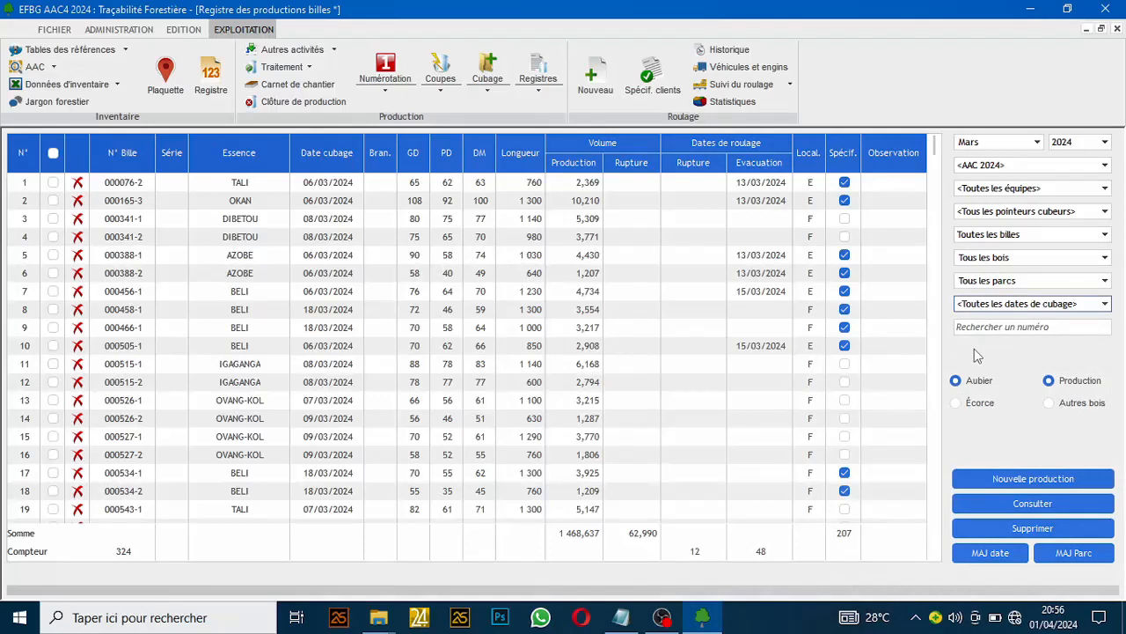
- View the data sheet of log 000505-1, including its dates, cubage and QR code, and close it
{"action": "double_click", "coordinate": [337, 348]}
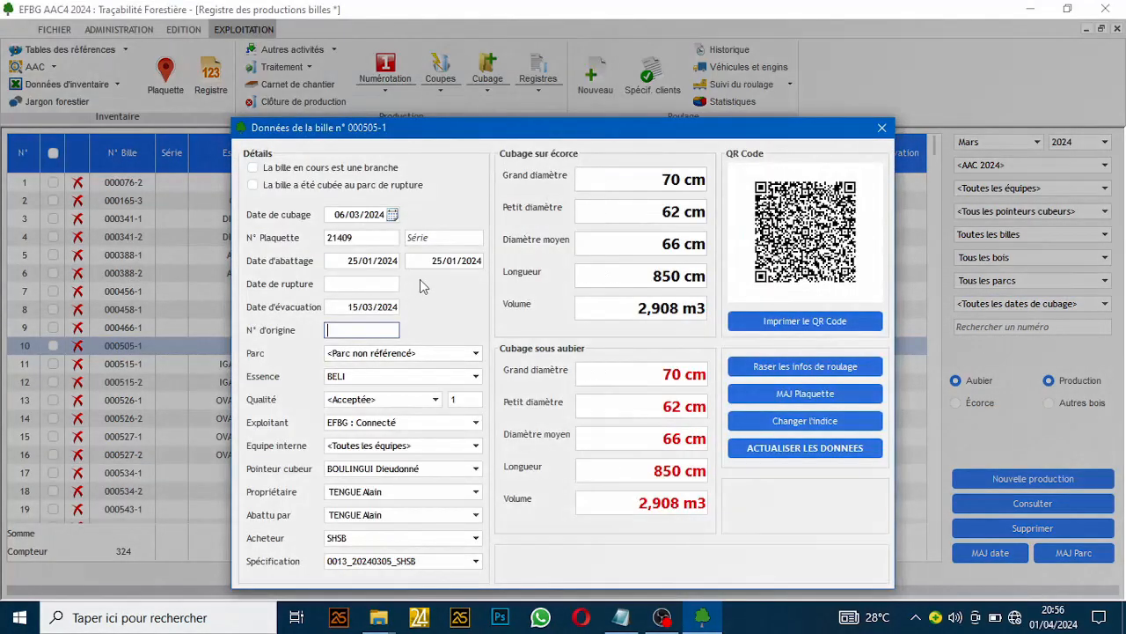
{"action": "left_click_drag", "start_coordinate": [544, 133], "coordinate": [505, 72]}
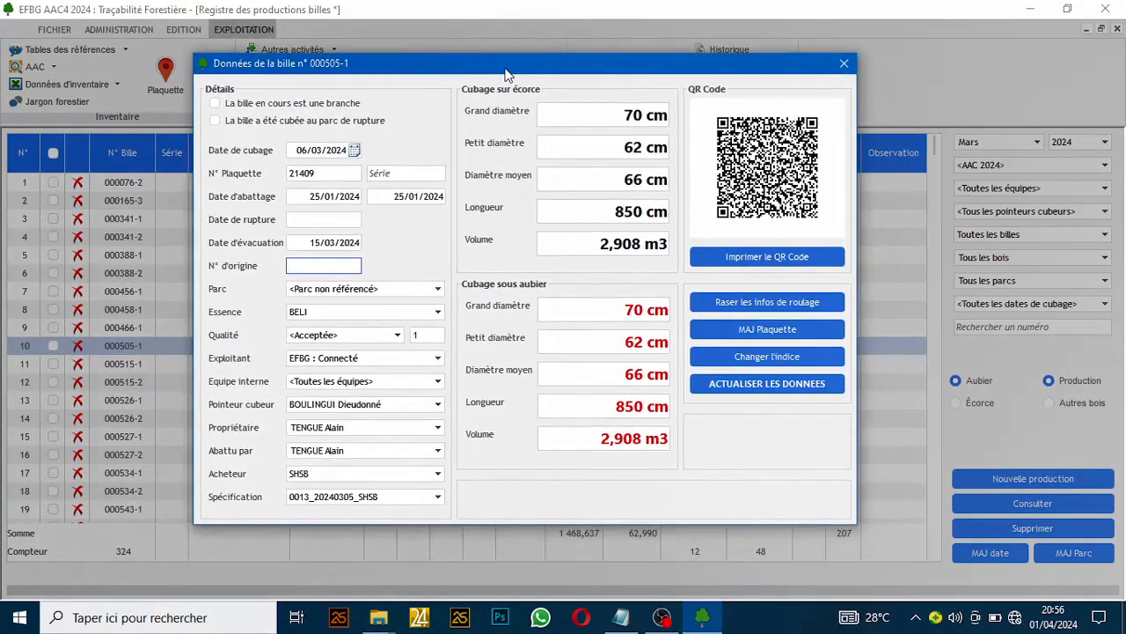
{"action": "left_click", "coordinate": [844, 64]}
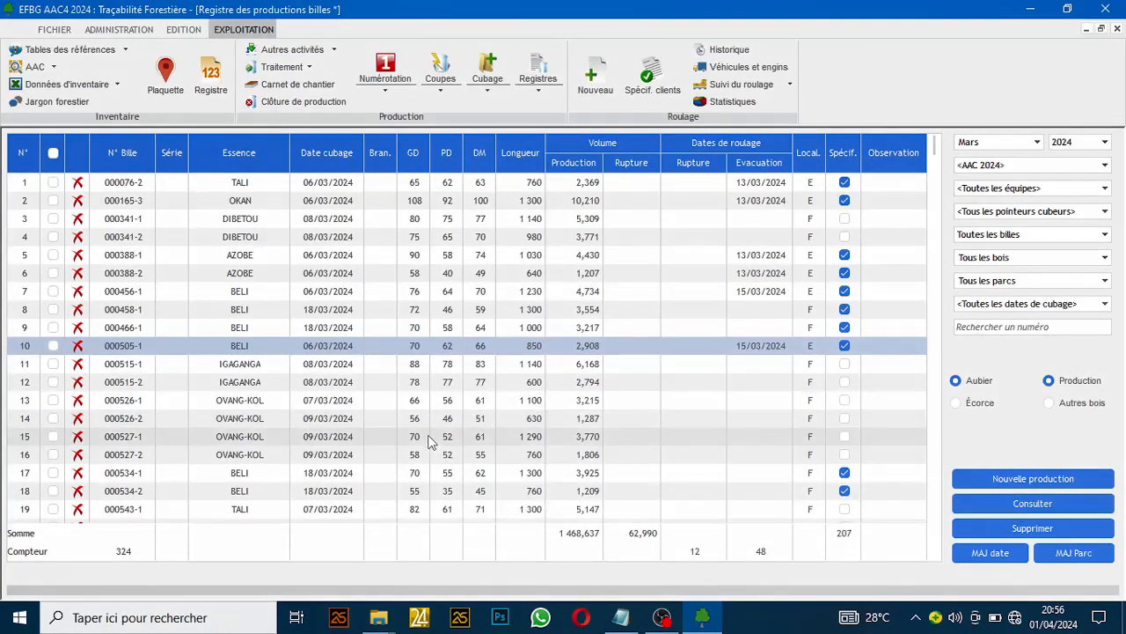
- Open the data sheet of log 000515-2 and position its window with the QR code in view
{"action": "double_click", "coordinate": [421, 390]}
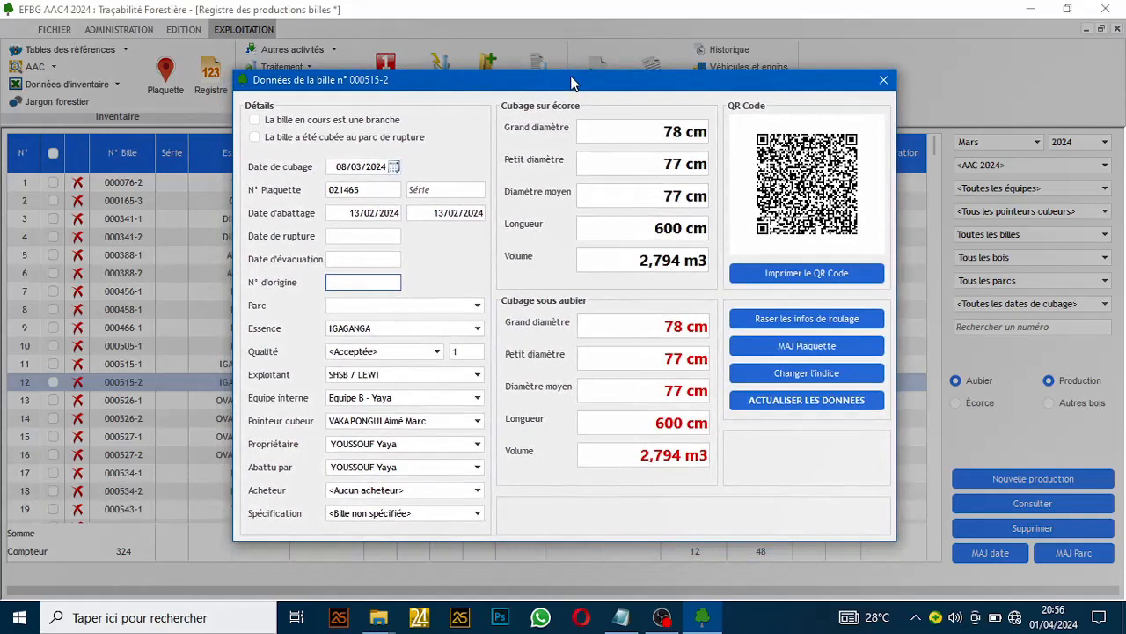
{"action": "left_click_drag", "start_coordinate": [571, 83], "coordinate": [567, 83]}
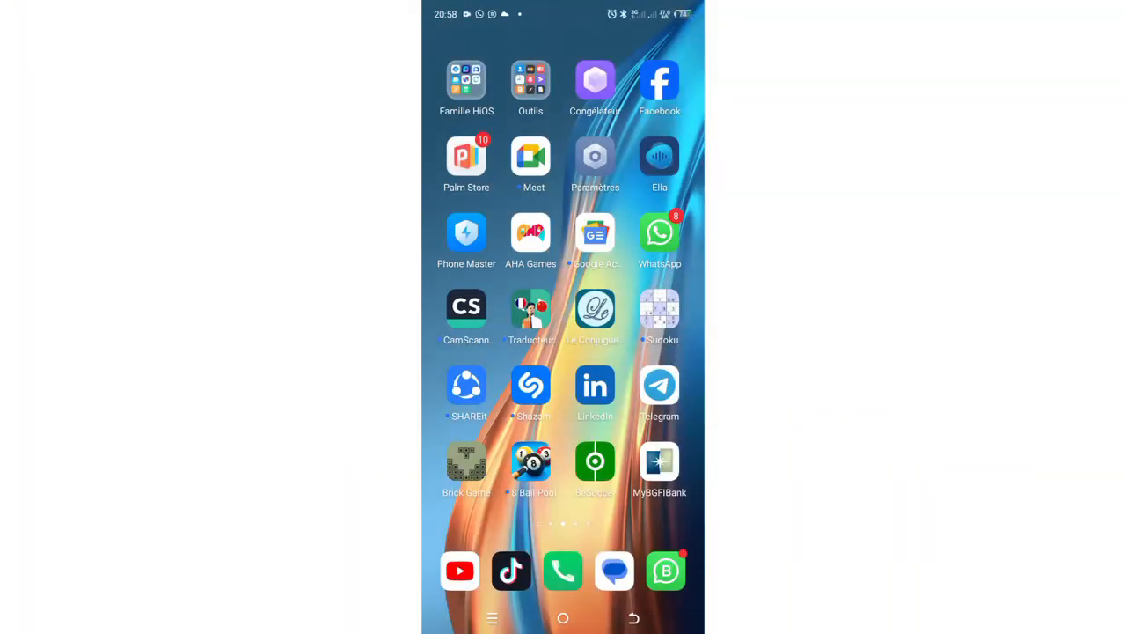
- Switch to the phone's Scanner intelligent app, scan the log's QR code and display its decoded text
{"action": "left_click_drag", "start_coordinate": [595, 461], "coordinate": [596, 264]}
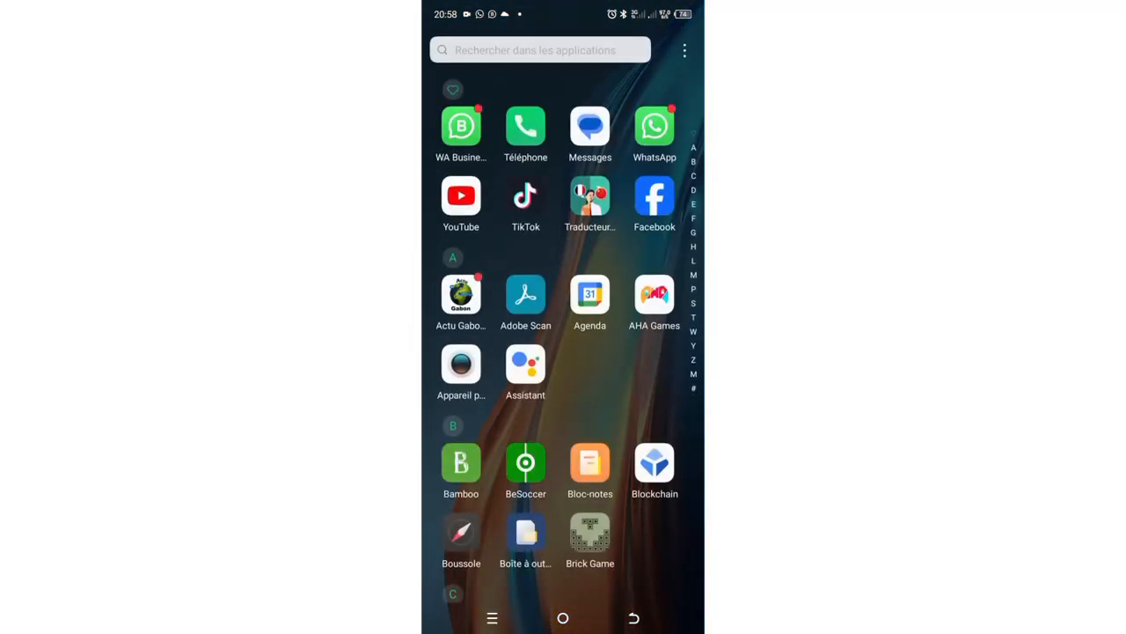
{"action": "scroll", "coordinate": [564, 352], "scroll_direction": "down", "scroll_amount": 3}
{"action": "scroll", "coordinate": [563, 334], "scroll_direction": "down", "scroll_amount": 10}
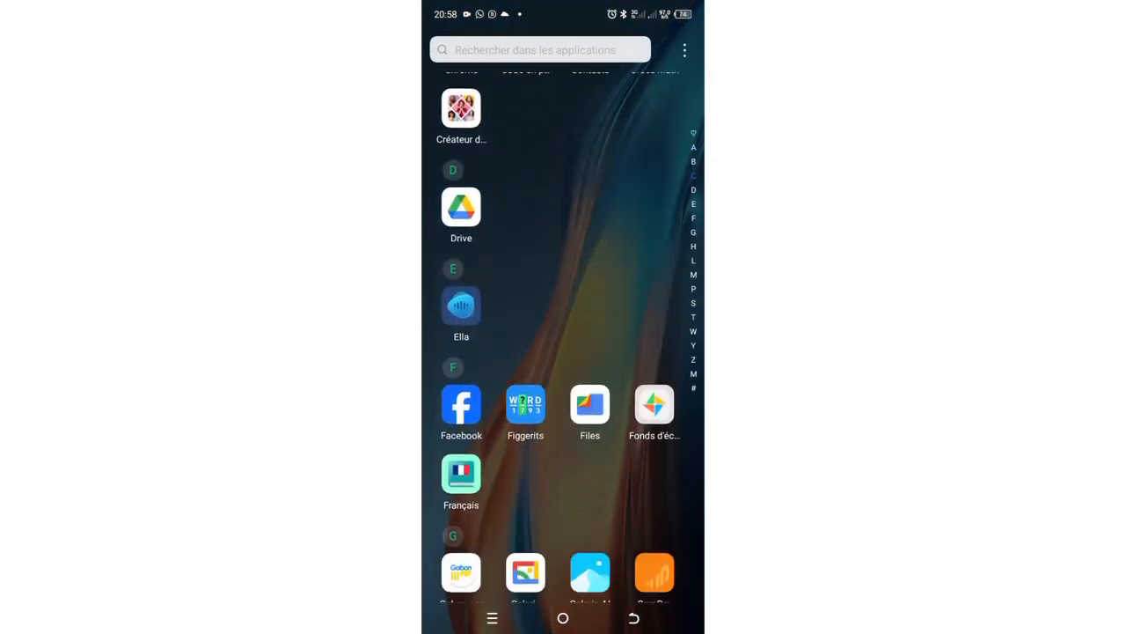
{"action": "scroll", "coordinate": [563, 334], "scroll_direction": "down", "scroll_amount": 10}
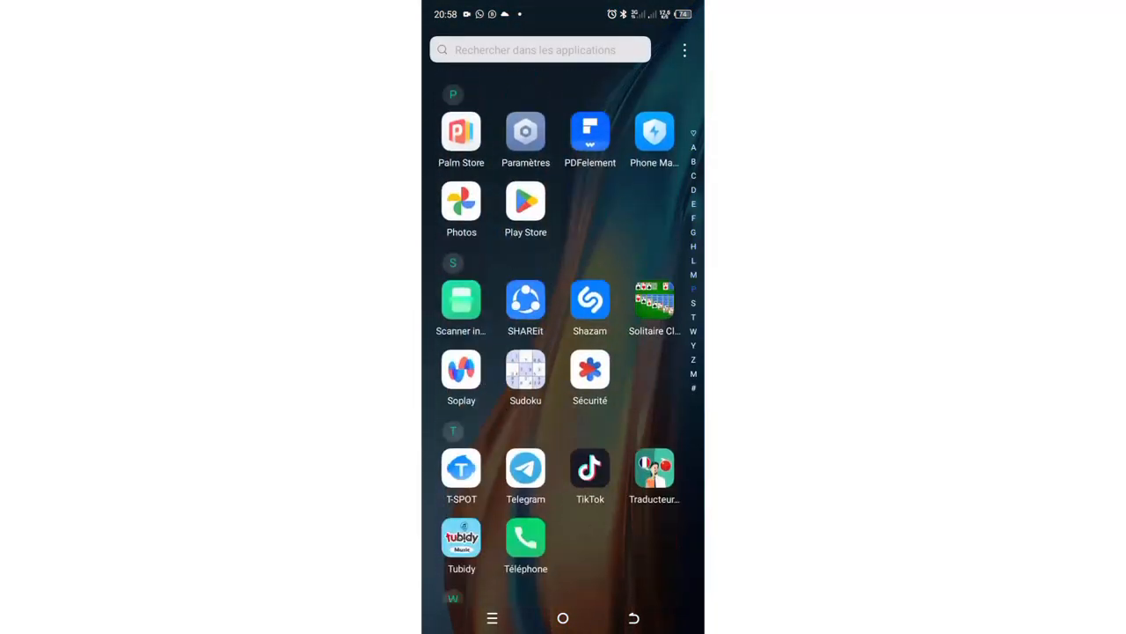
{"action": "scroll", "coordinate": [563, 335], "scroll_direction": "up", "scroll_amount": 2}
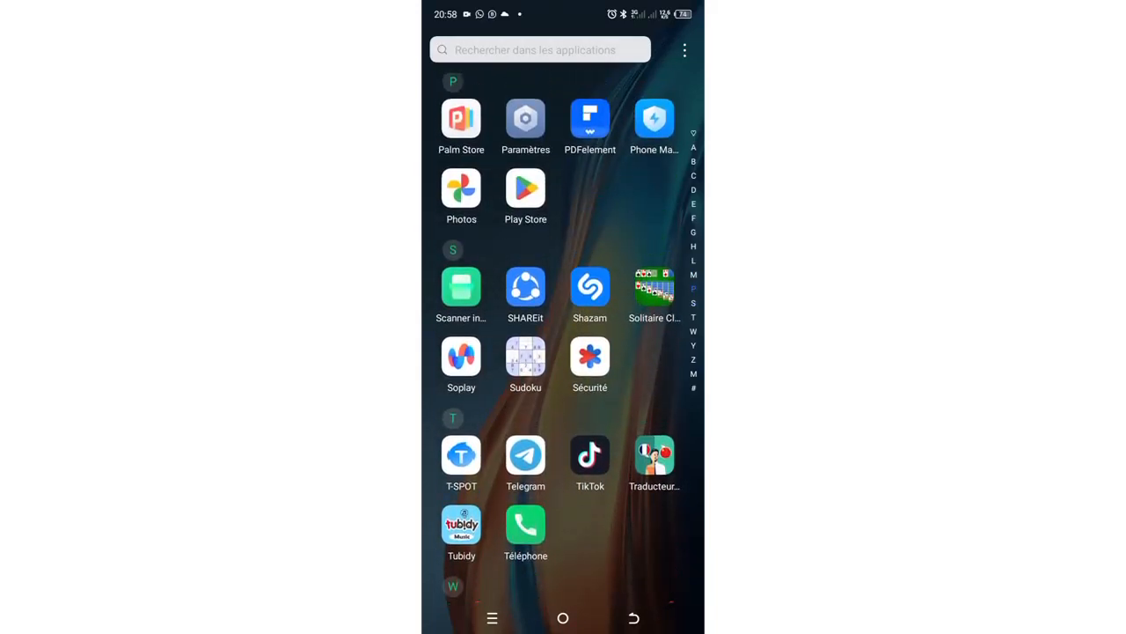
{"action": "left_click", "coordinate": [462, 287]}
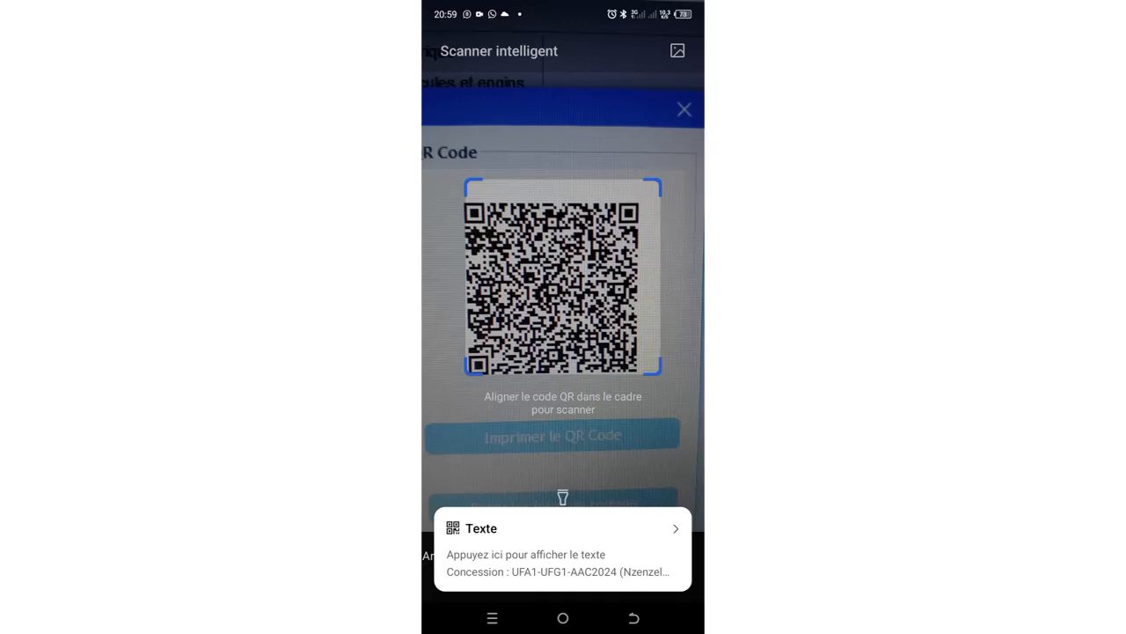
{"action": "left_click", "coordinate": [564, 550]}
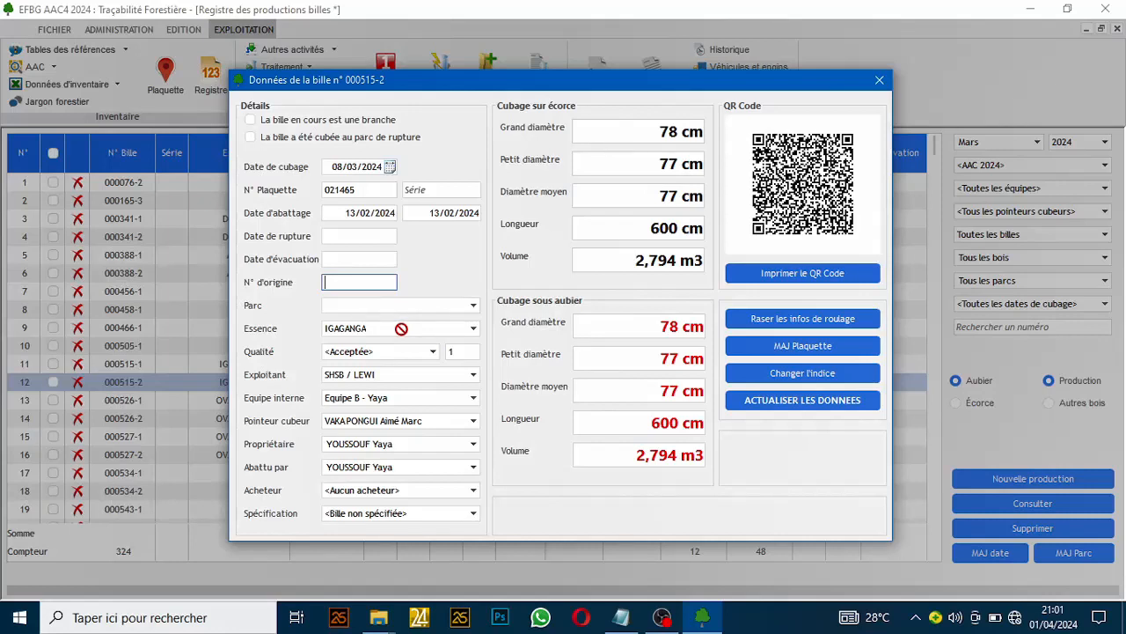
- Check the available Qualité and Exploitant options for log 000515-2, keeping <Acceptée> and SHSB / LEWI
{"action": "left_click", "coordinate": [371, 354]}
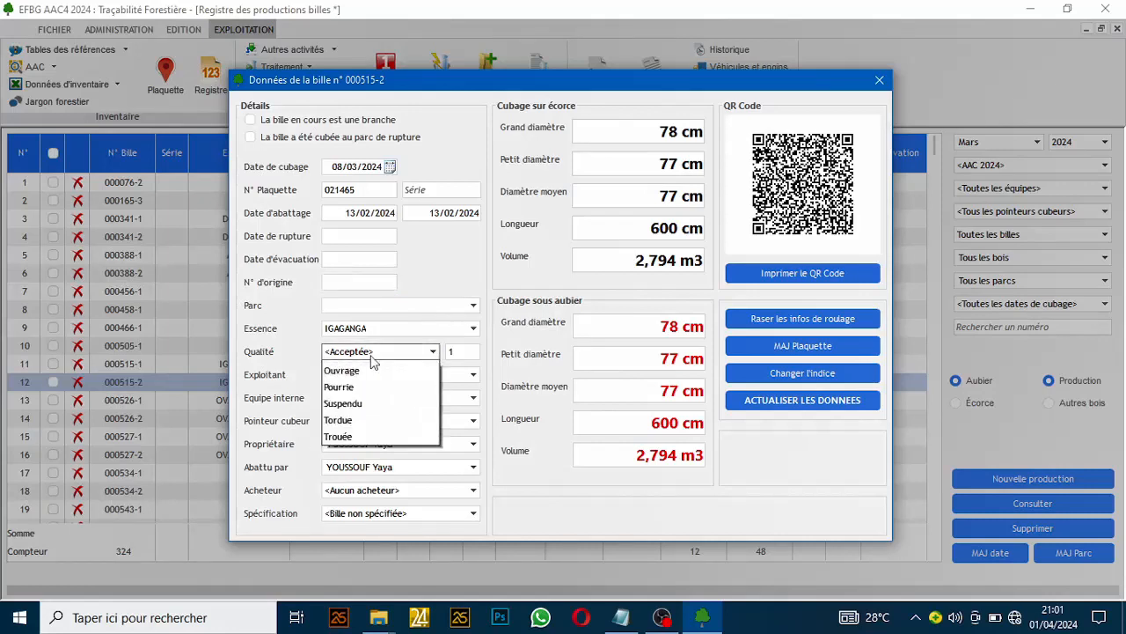
{"action": "left_click", "coordinate": [374, 355]}
{"action": "left_click", "coordinate": [345, 377]}
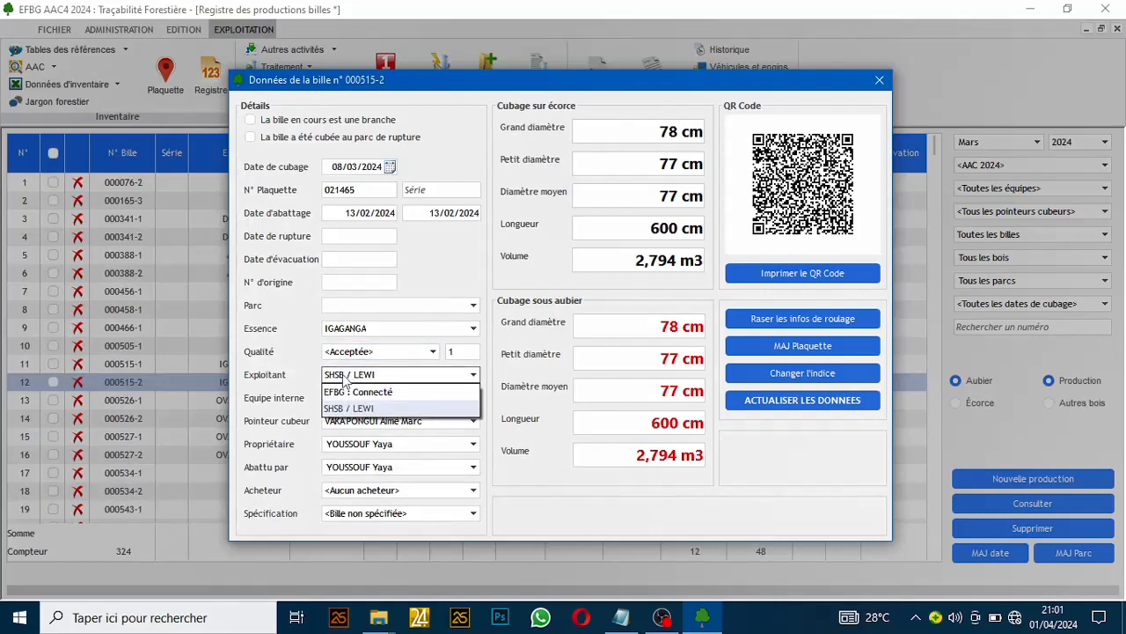
{"action": "left_click", "coordinate": [343, 378]}
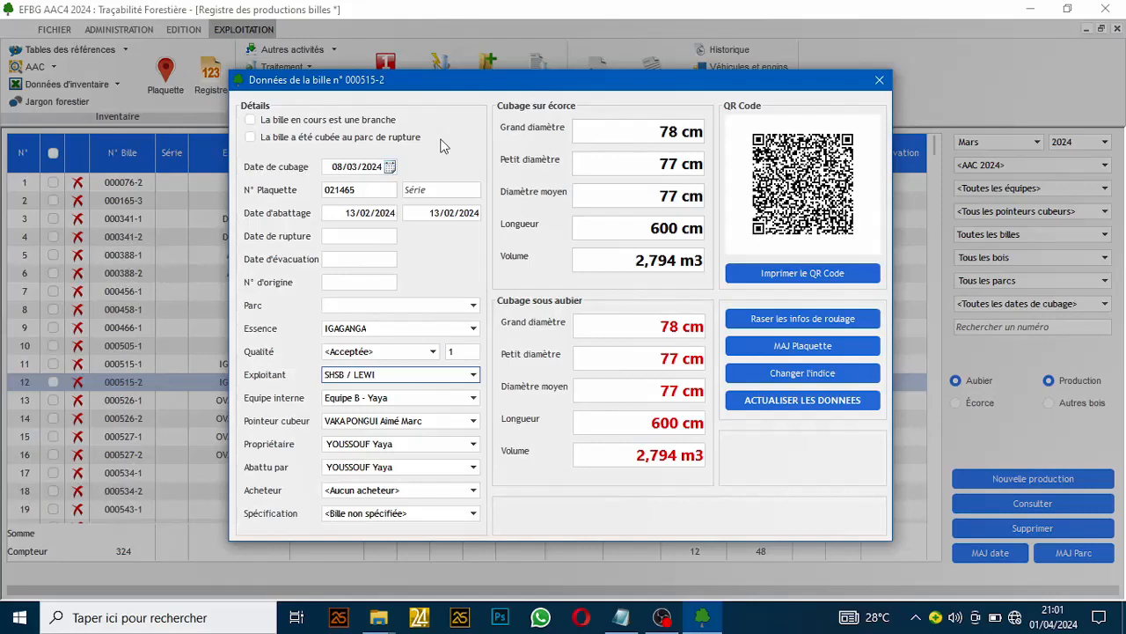
- View the Changer l'indice dialog for log 000515-2, dismiss it unchanged and close the data sheet
{"action": "left_click", "coordinate": [783, 375]}
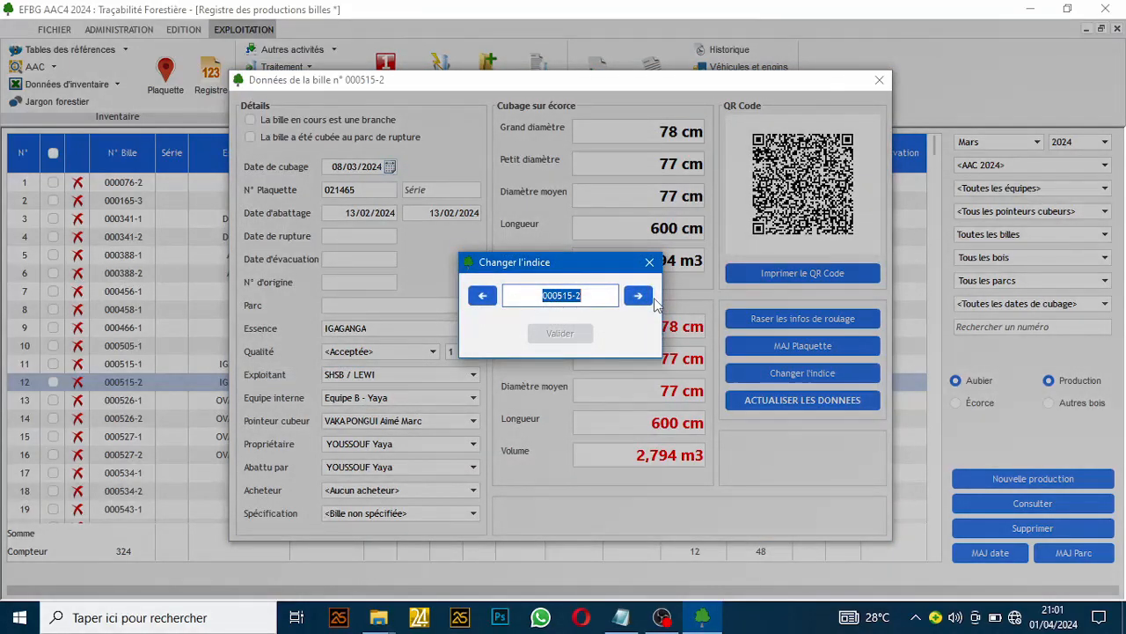
{"action": "left_click", "coordinate": [649, 262]}
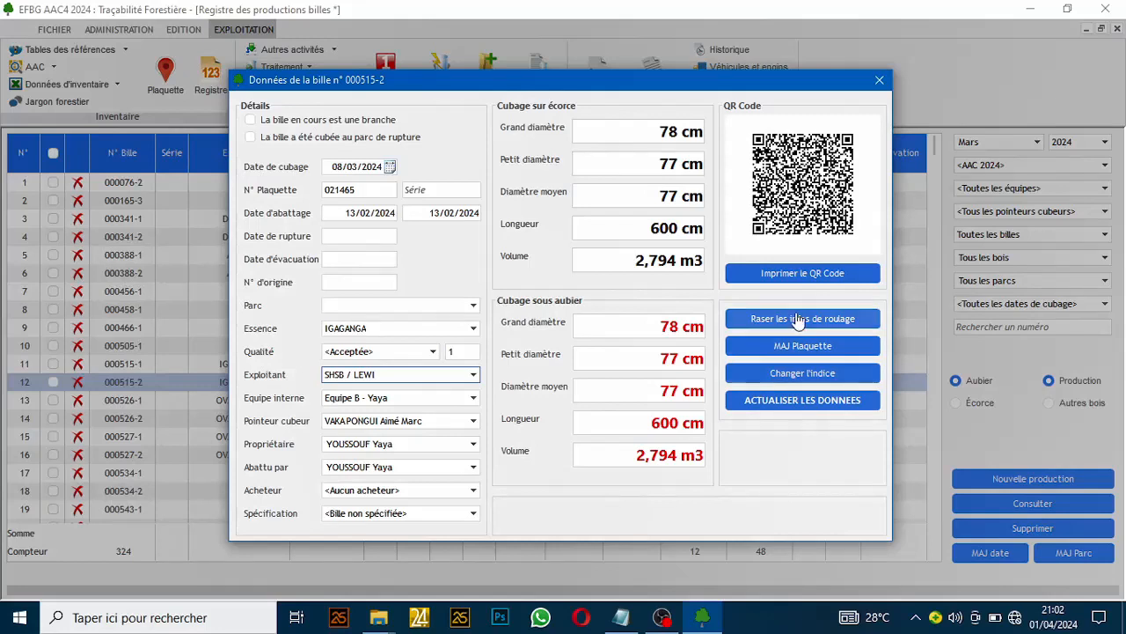
{"action": "left_click", "coordinate": [879, 82]}
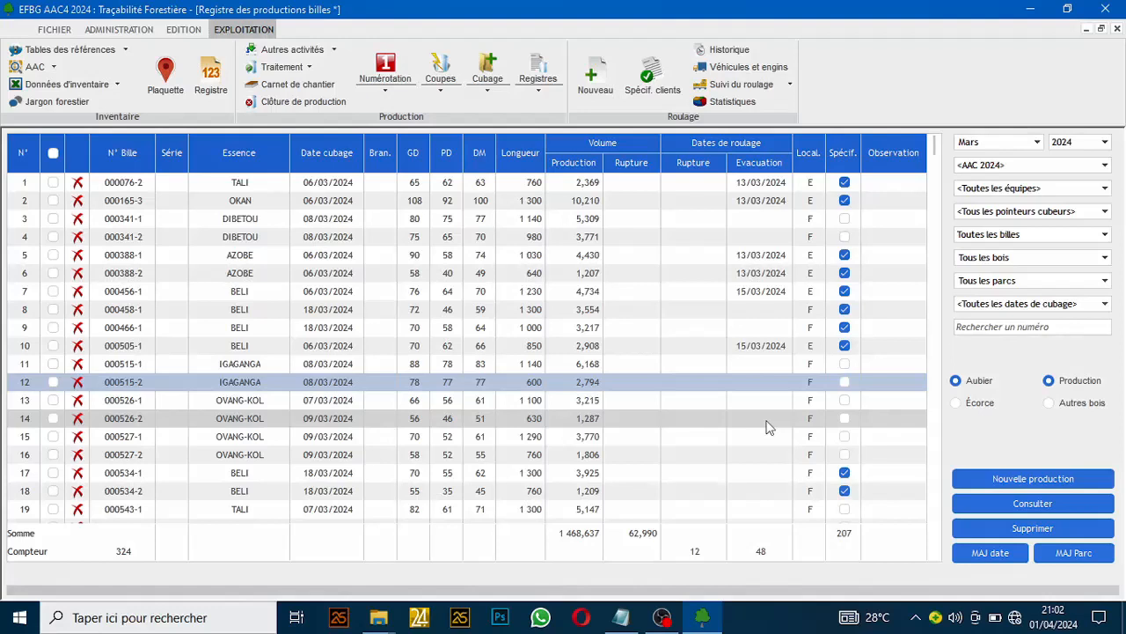
{"action": "left_click", "coordinate": [662, 617]}
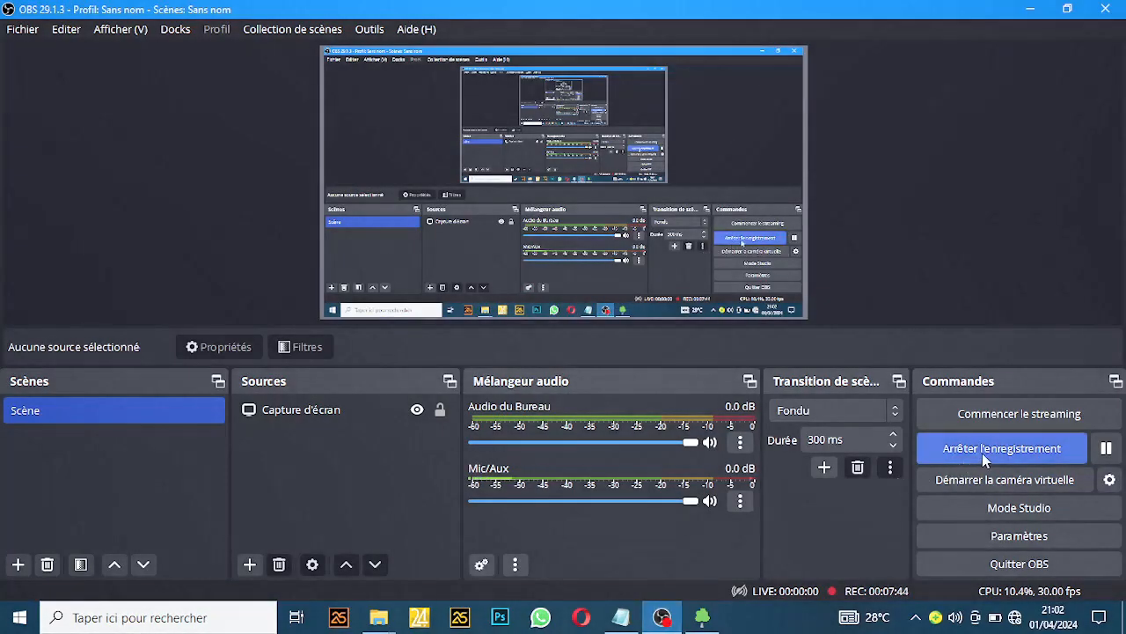